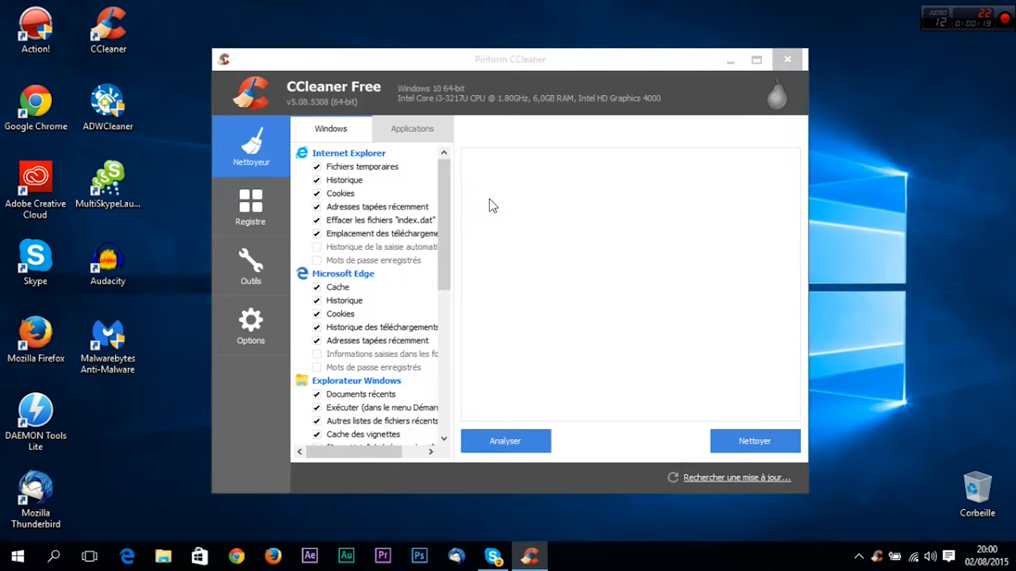
Step: Analyse the selected Windows items and clean them, allowing Microsoft Edge Cache Database to be closed for the cleanup
click(506, 444)
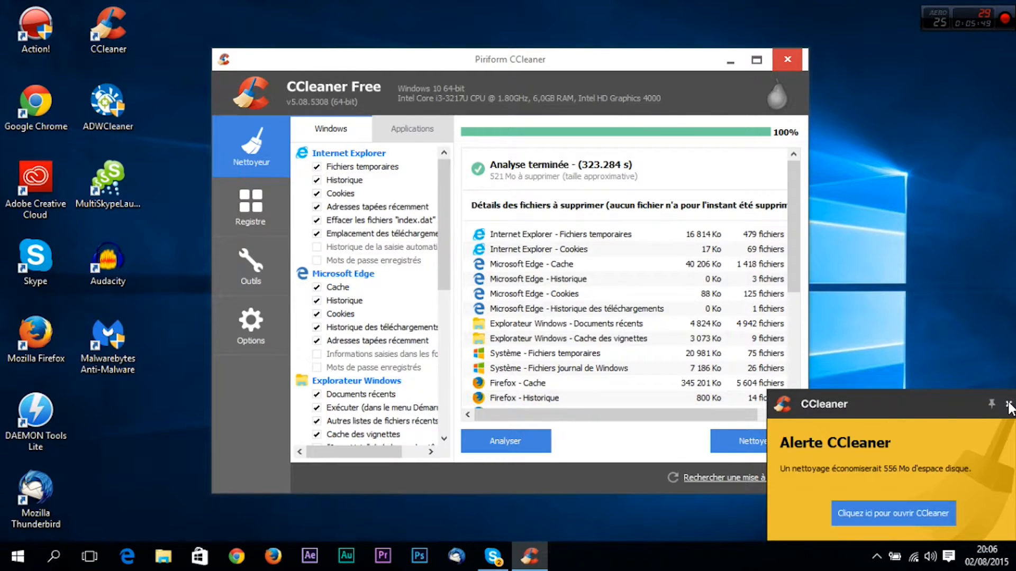
click(1008, 405)
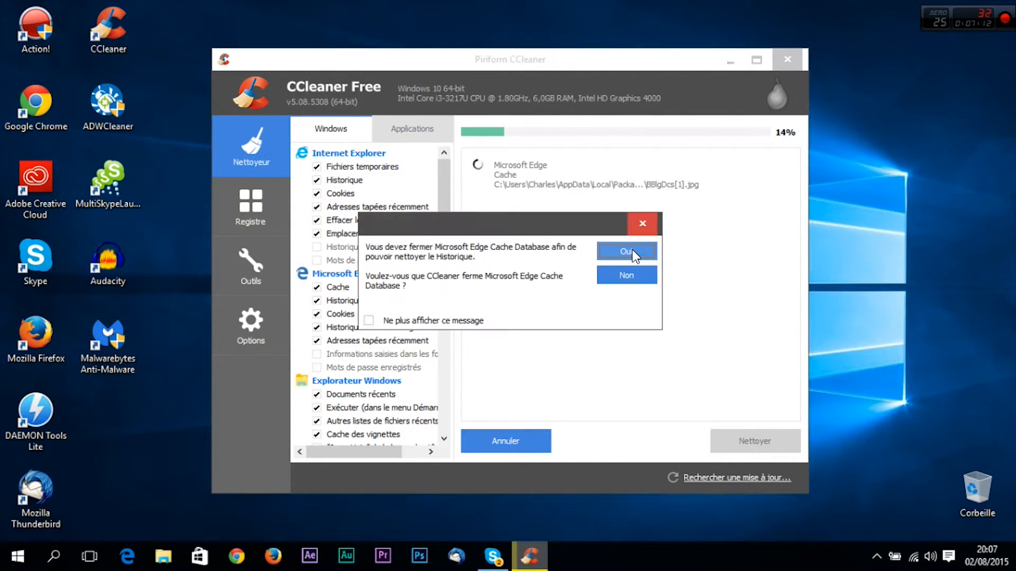
click(635, 255)
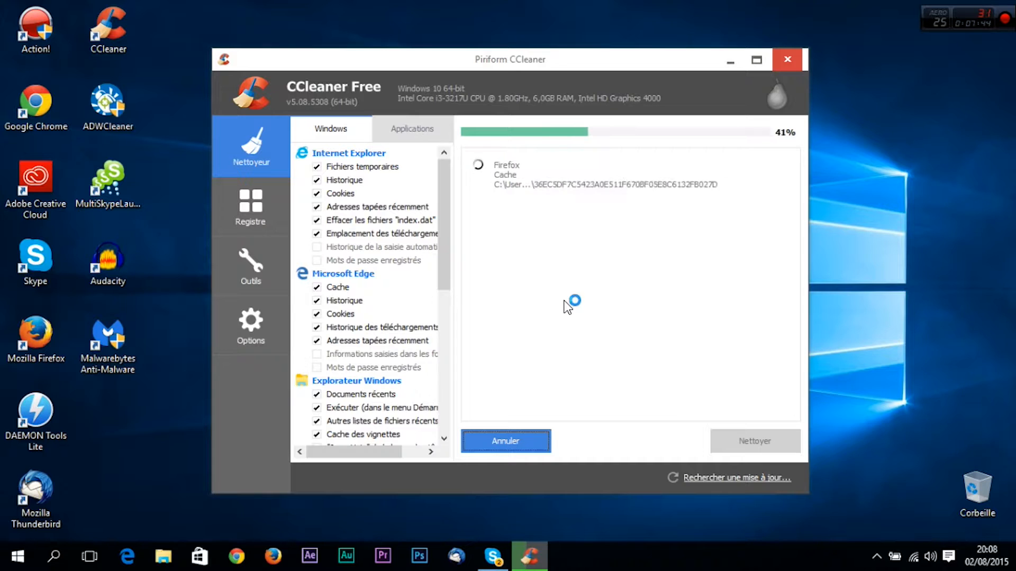
click(1005, 488)
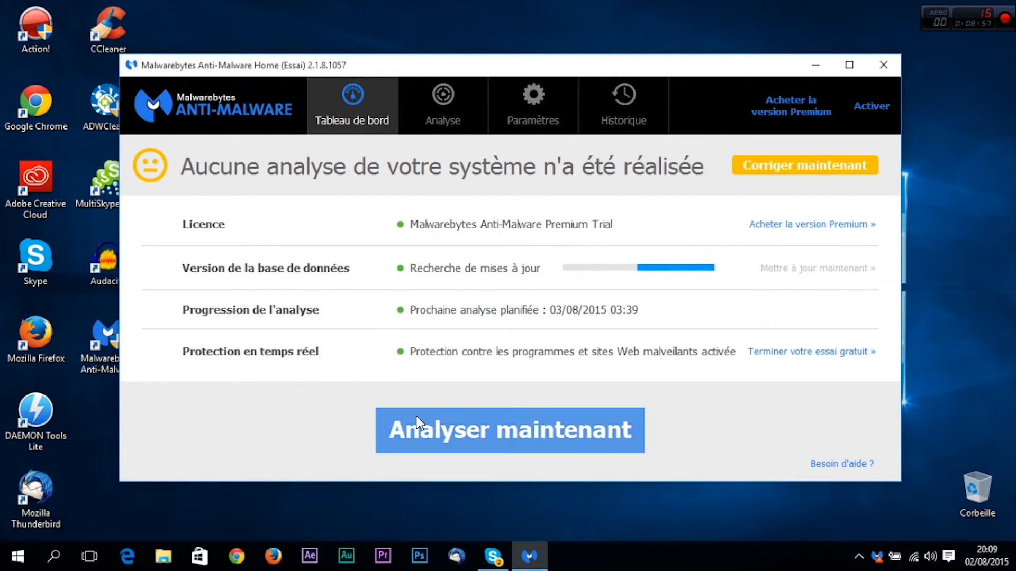
Step: Switch to Malwarebytes Anti-Malware and start a system scan
click(447, 426)
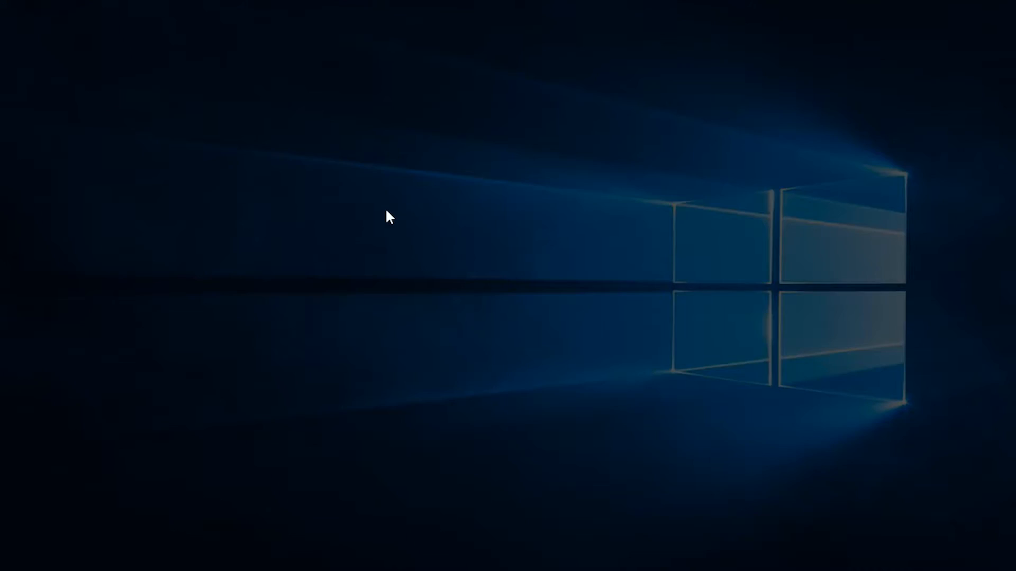
Step: Allow AdwCleaner to launch and scan the computer for unwanted software
click(565, 309)
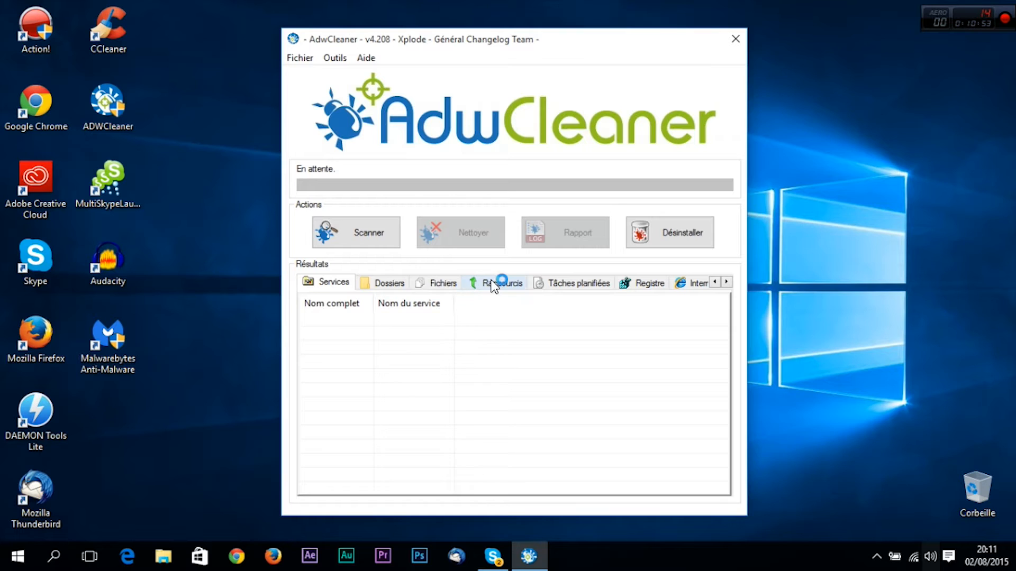
click(492, 285)
click(546, 286)
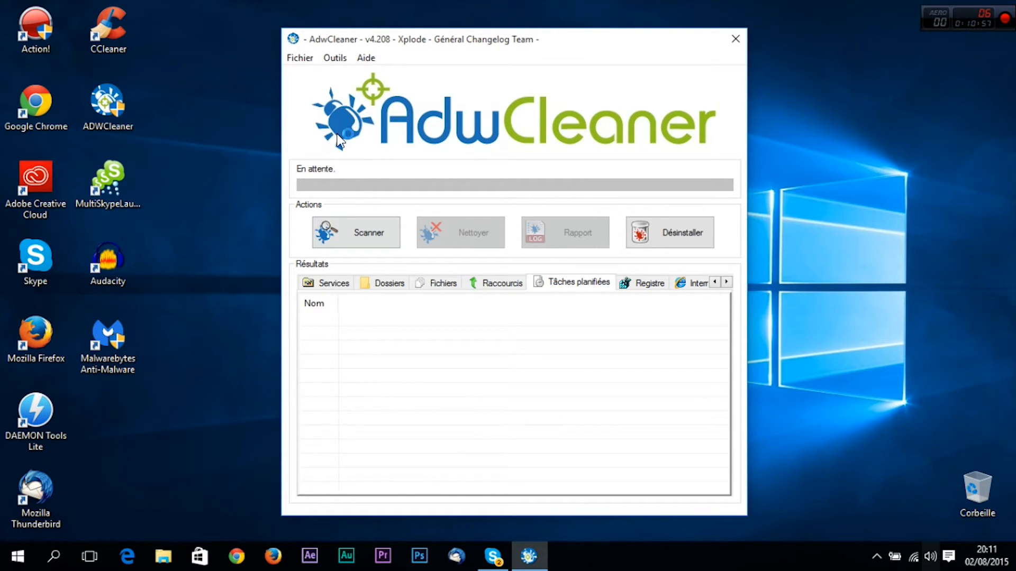
click(347, 283)
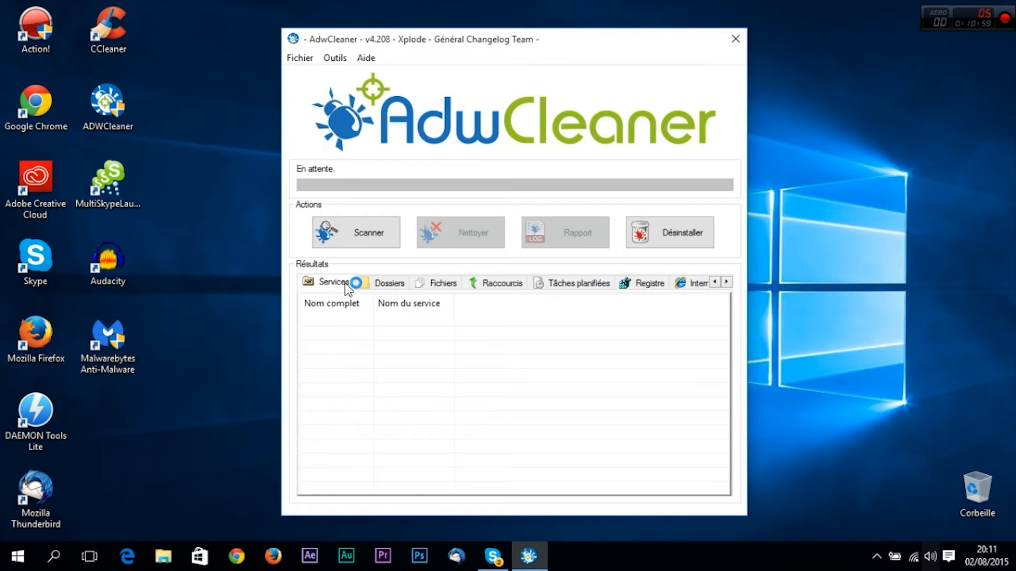
click(386, 232)
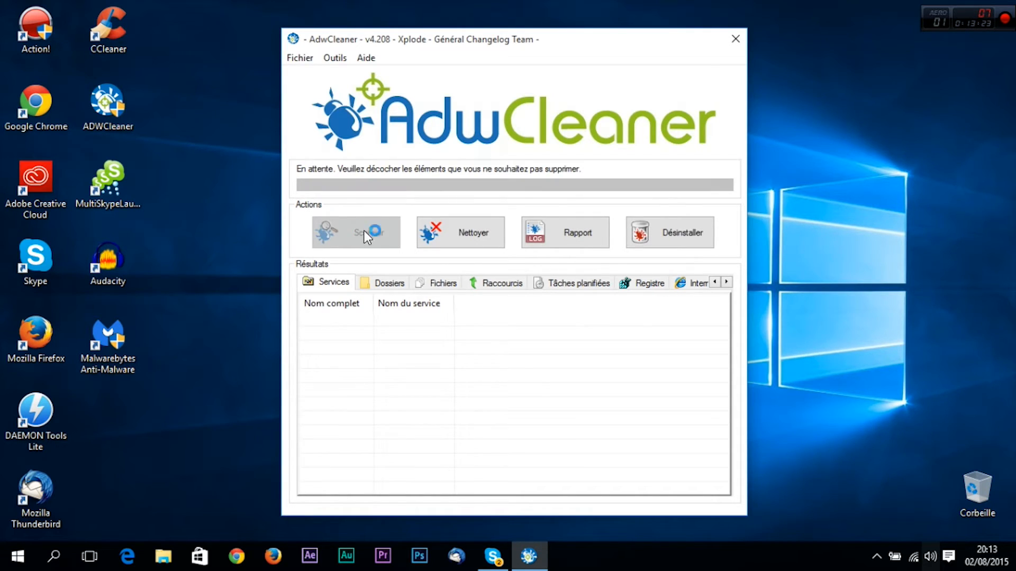
Step: Examine the scan results in each category, including folders, files, shortcuts, scheduled tasks, registry, Internet Explorer, Firefox and Chrome
click(389, 283)
click(442, 282)
click(482, 285)
click(561, 286)
click(658, 285)
click(702, 285)
click(661, 286)
click(617, 282)
click(306, 283)
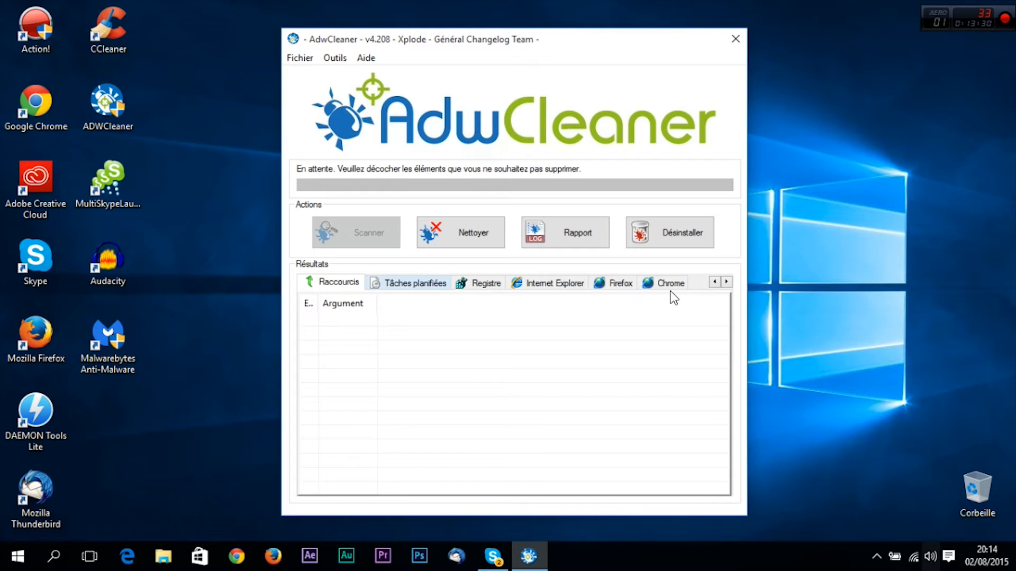
click(714, 282)
click(714, 282)
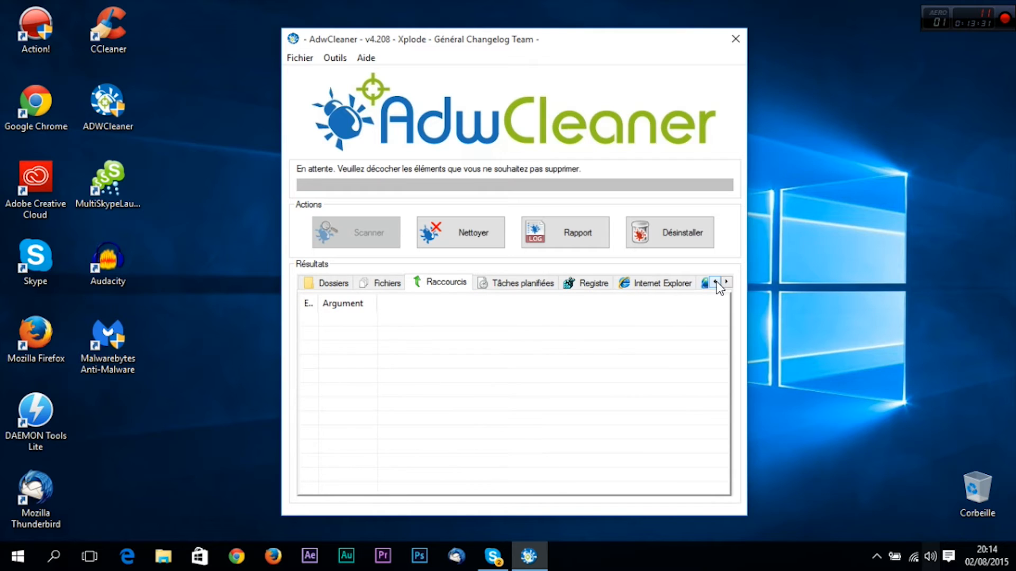
click(333, 283)
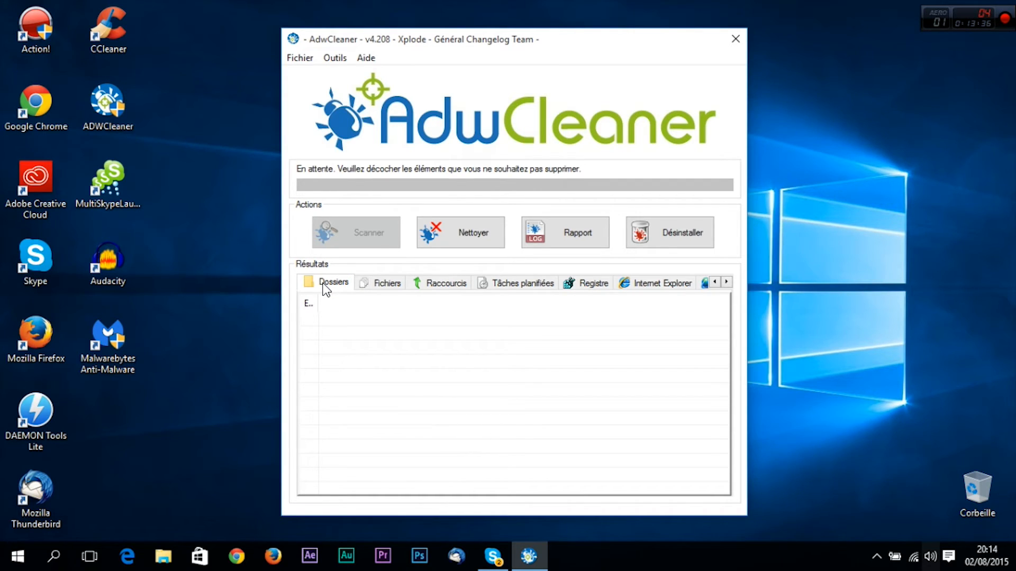
click(385, 283)
click(444, 283)
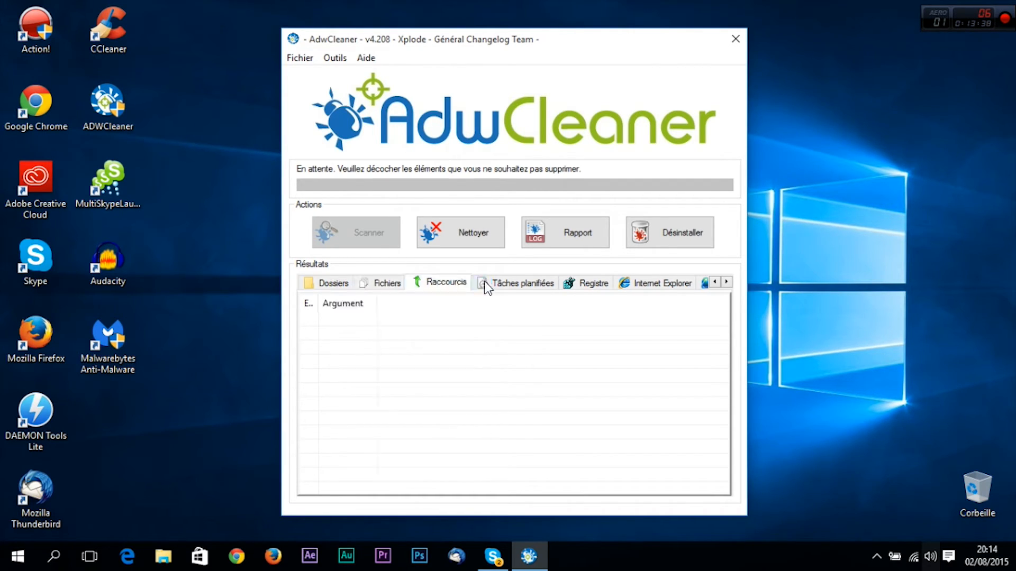
click(549, 282)
click(598, 285)
click(633, 286)
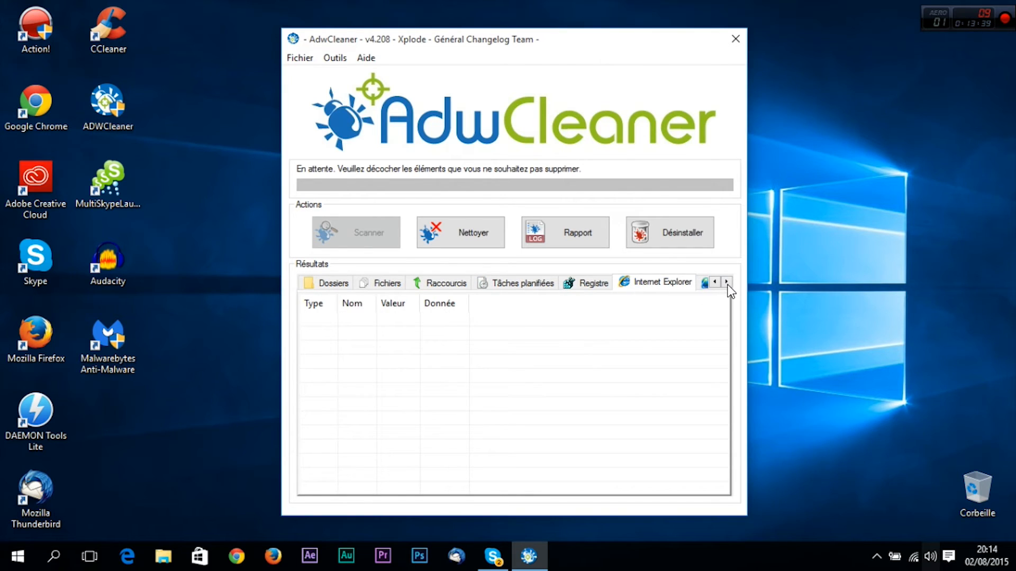
click(726, 282)
click(727, 282)
click(619, 283)
click(668, 283)
click(614, 285)
click(550, 283)
click(418, 284)
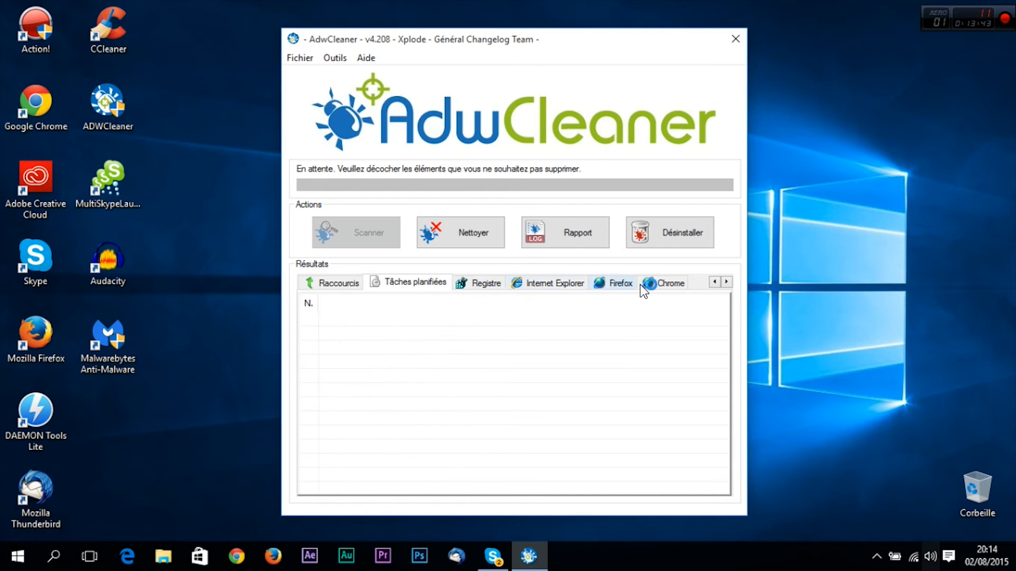
click(715, 283)
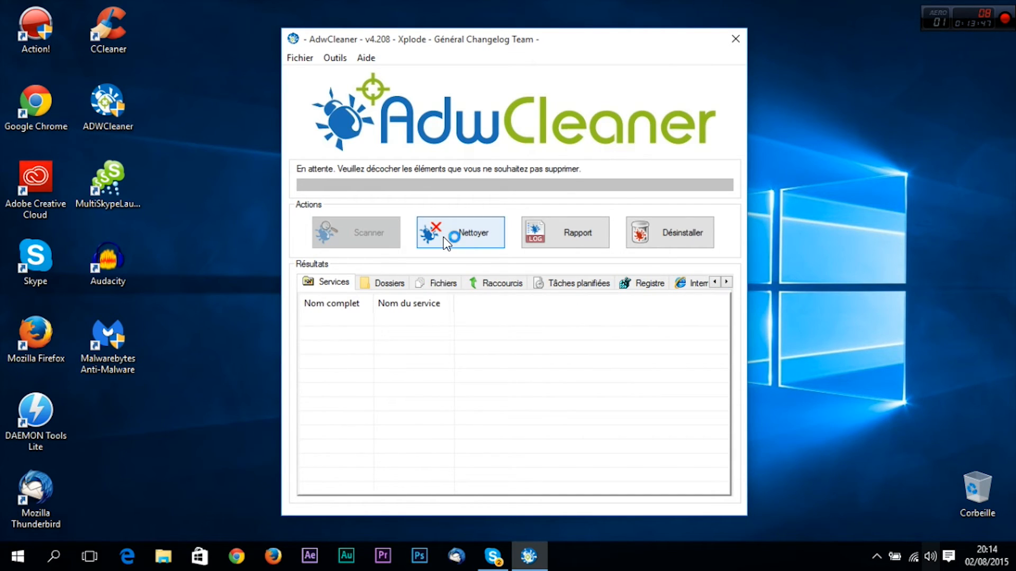